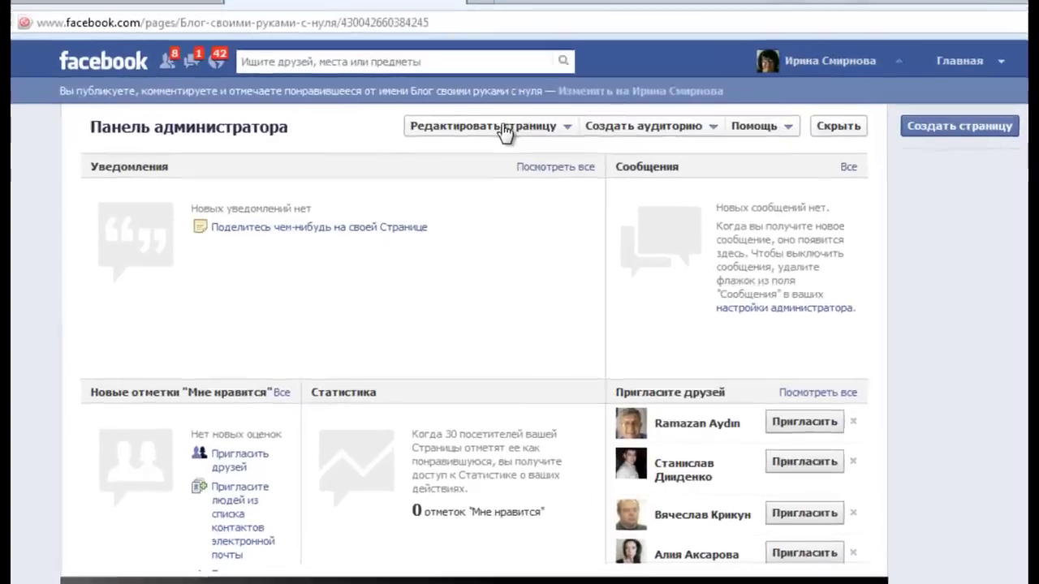
Open the page's basic information for editing and look through its fields from category to contact details.
left_click(503, 154)
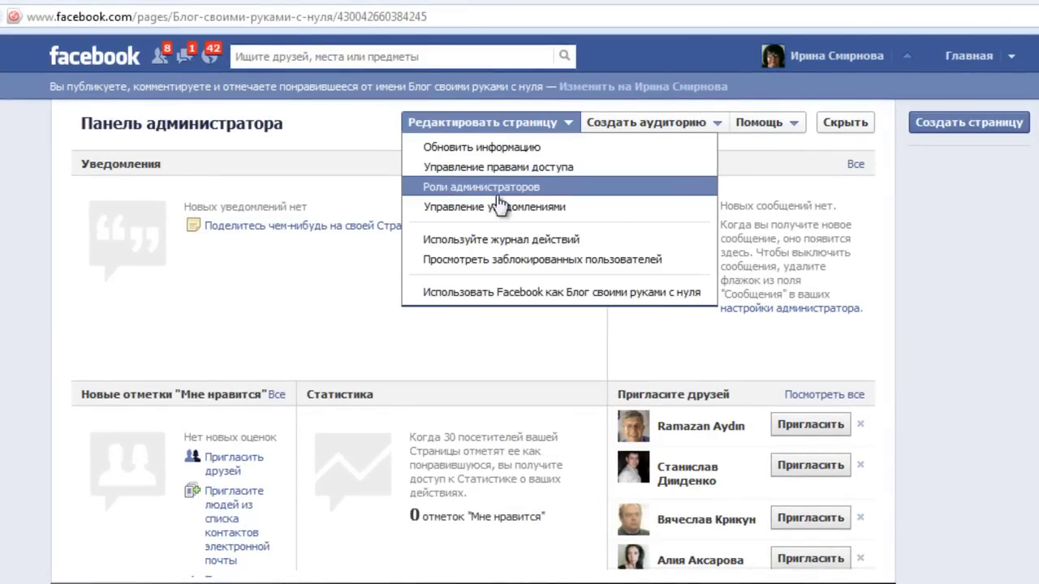
left_click(514, 150)
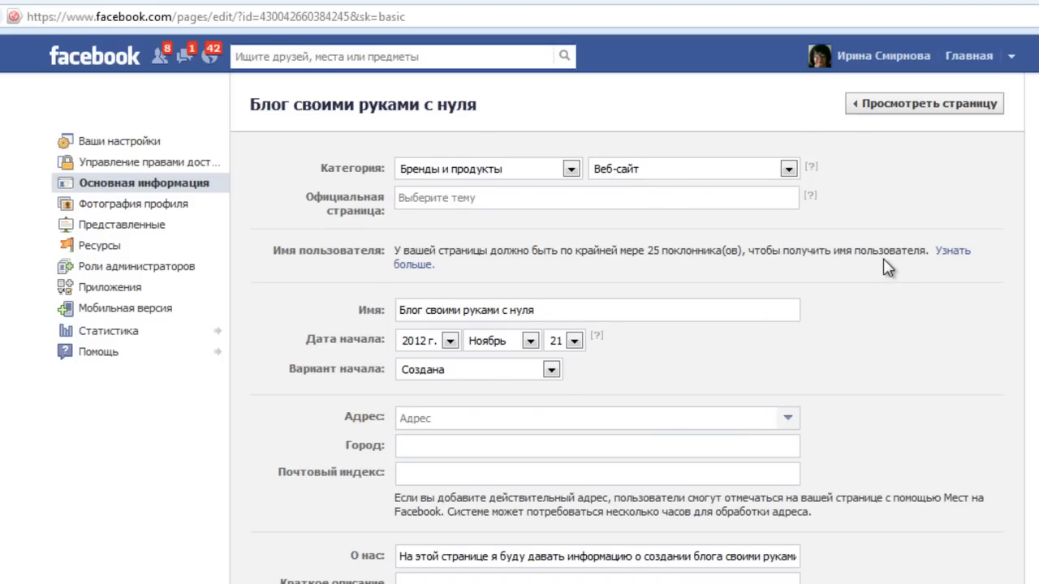
scroll(888, 268, "down", 5)
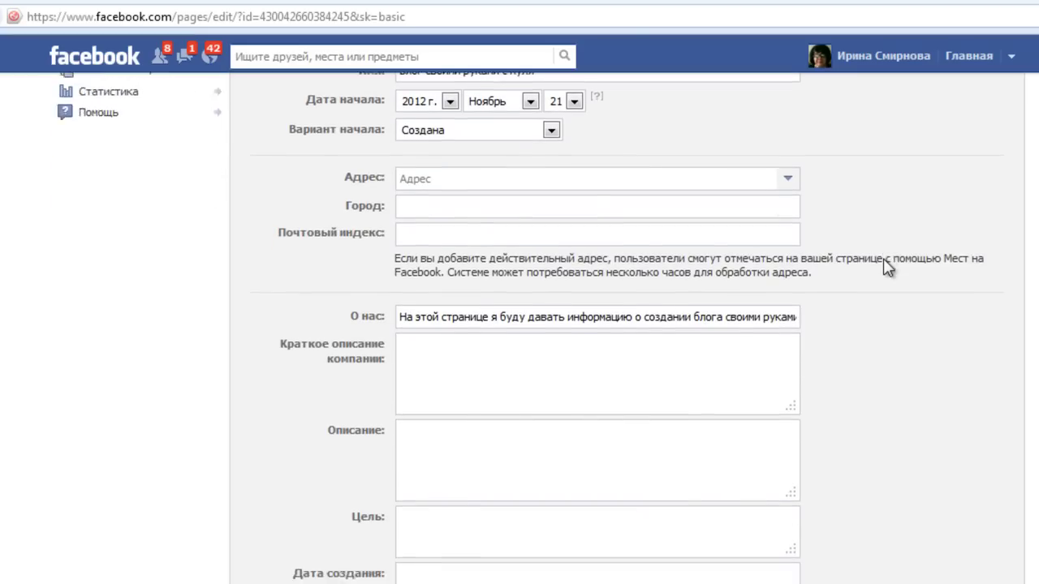
scroll(888, 268, "down", 1)
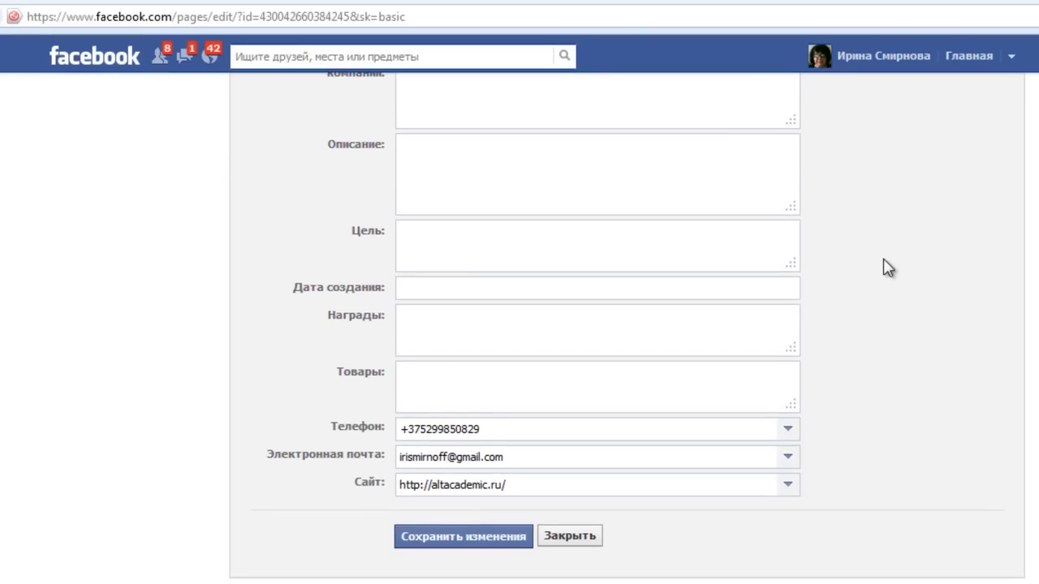
scroll(887, 268, "up", 6)
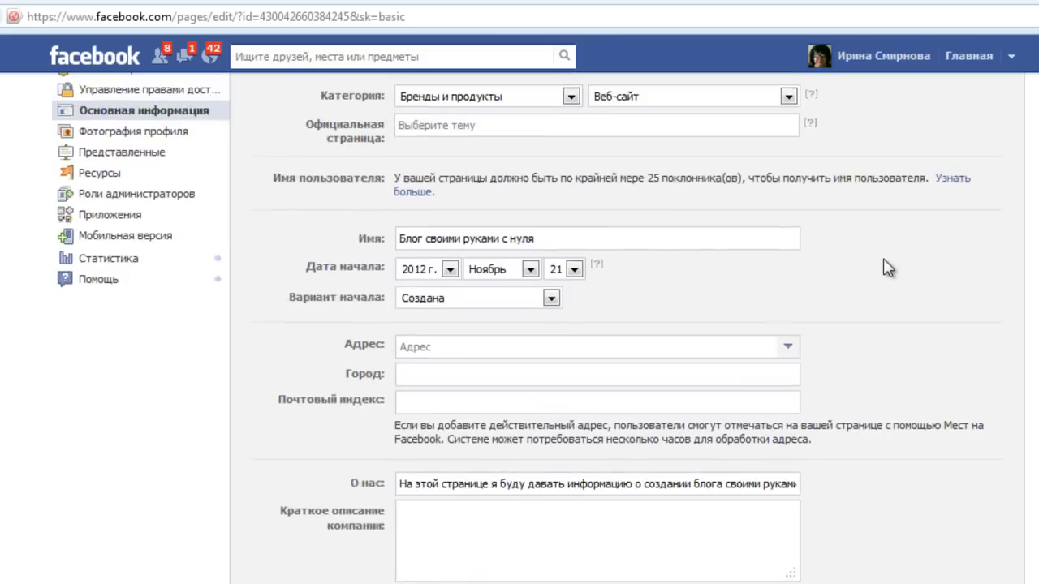
scroll(888, 268, "up", 1)
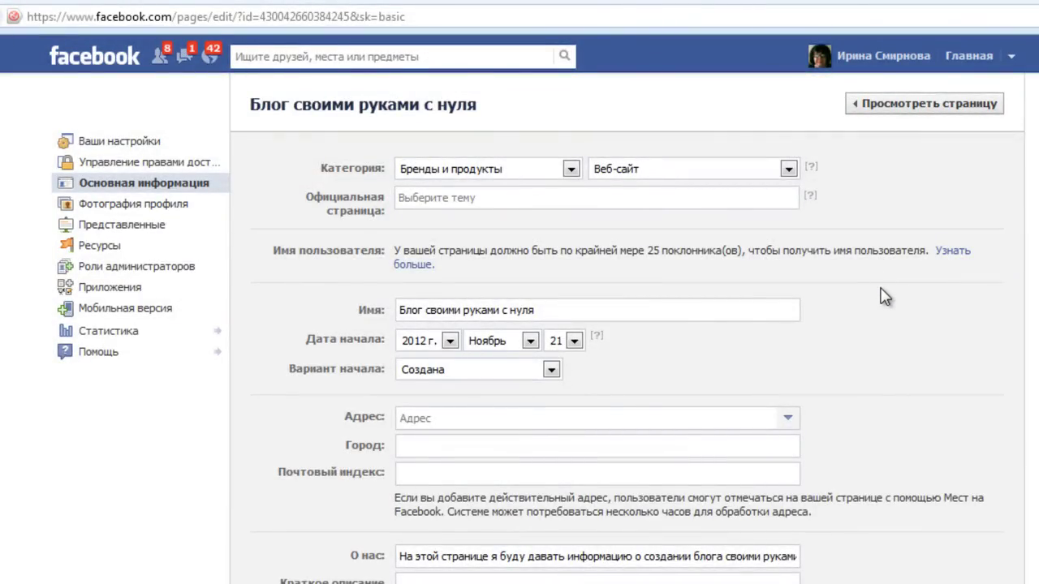
scroll(882, 288, "down", 2)
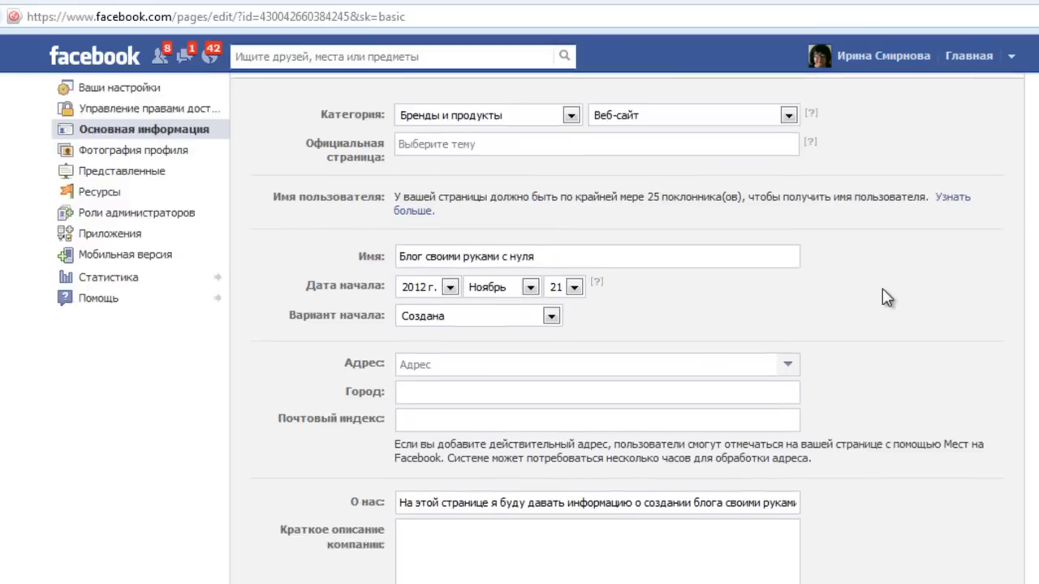
scroll(882, 288, "up", 2)
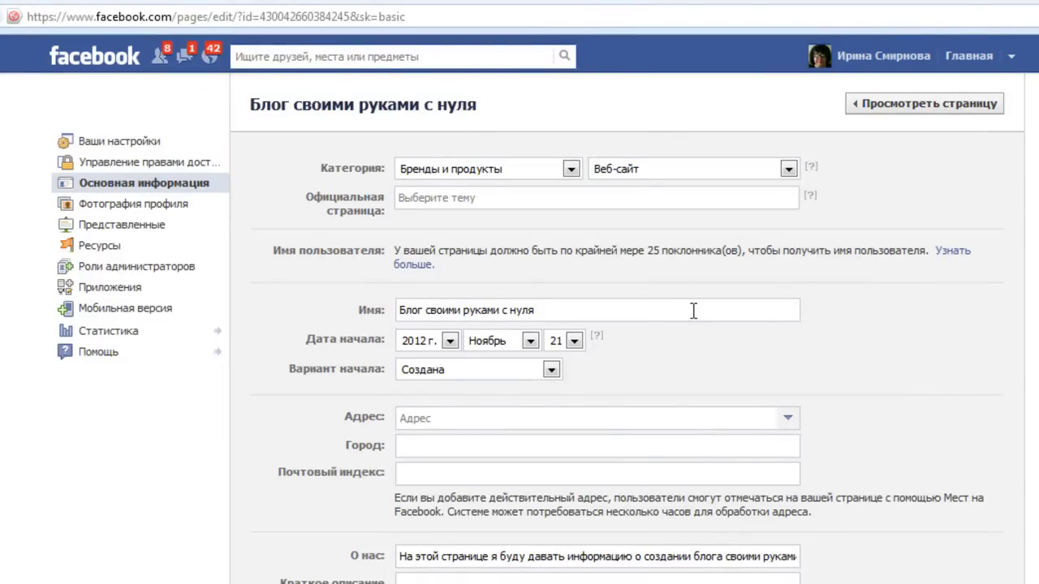
Inspect the year and month choices of the start date and the available start type options.
left_click(451, 342)
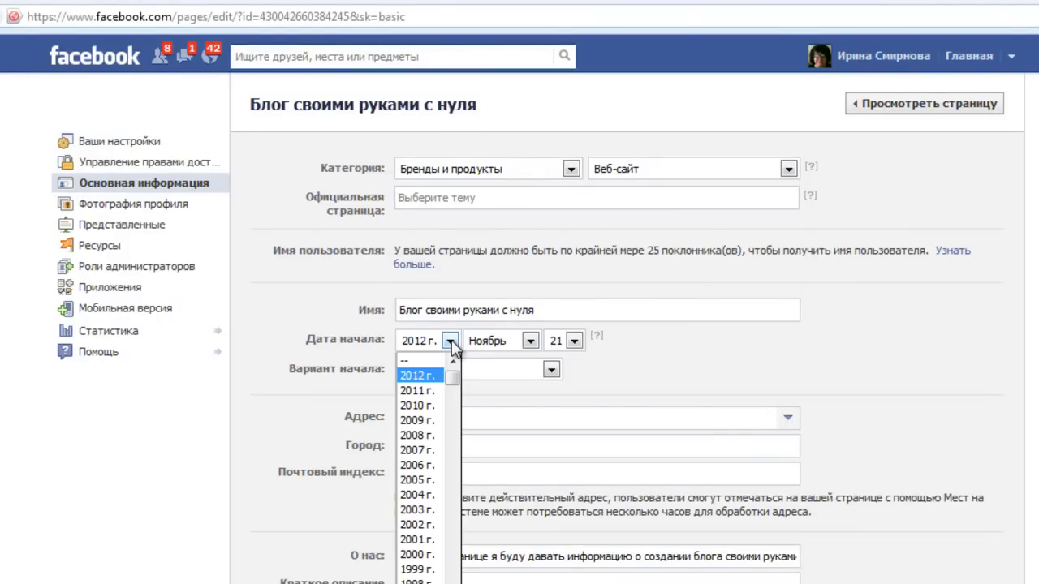
left_click(450, 342)
left_click(530, 342)
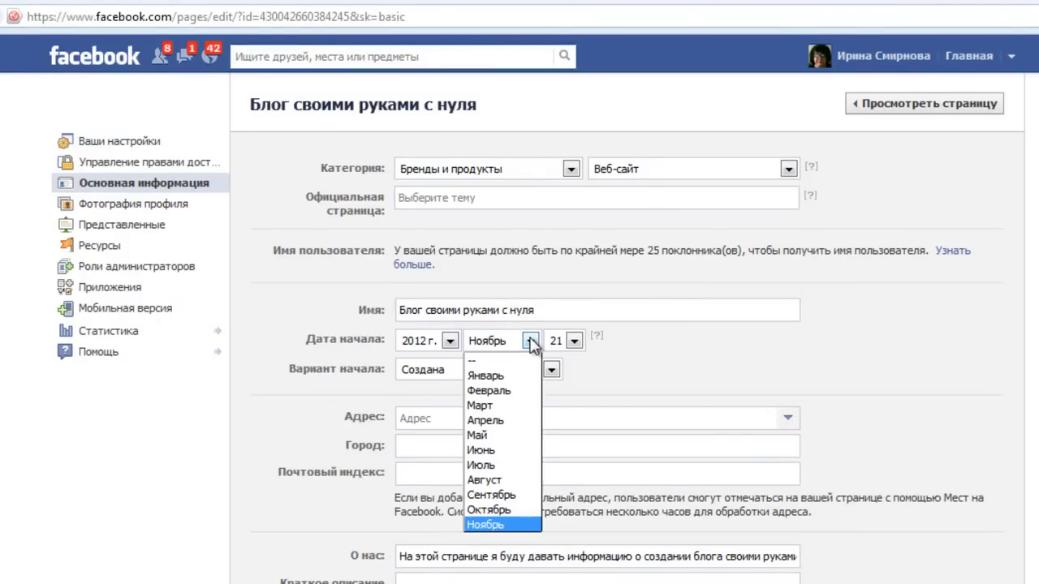
left_click(530, 342)
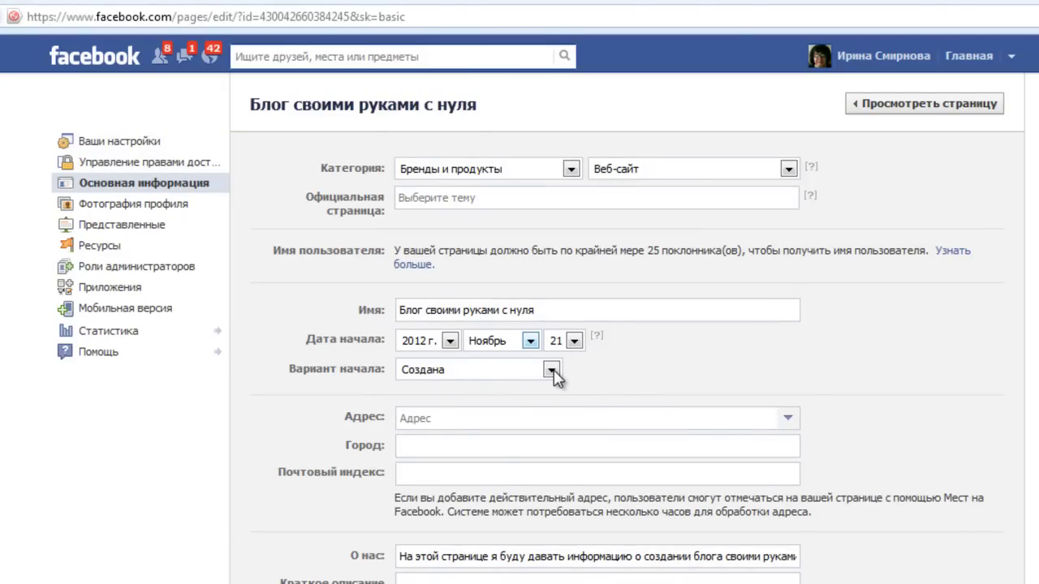
left_click(552, 372)
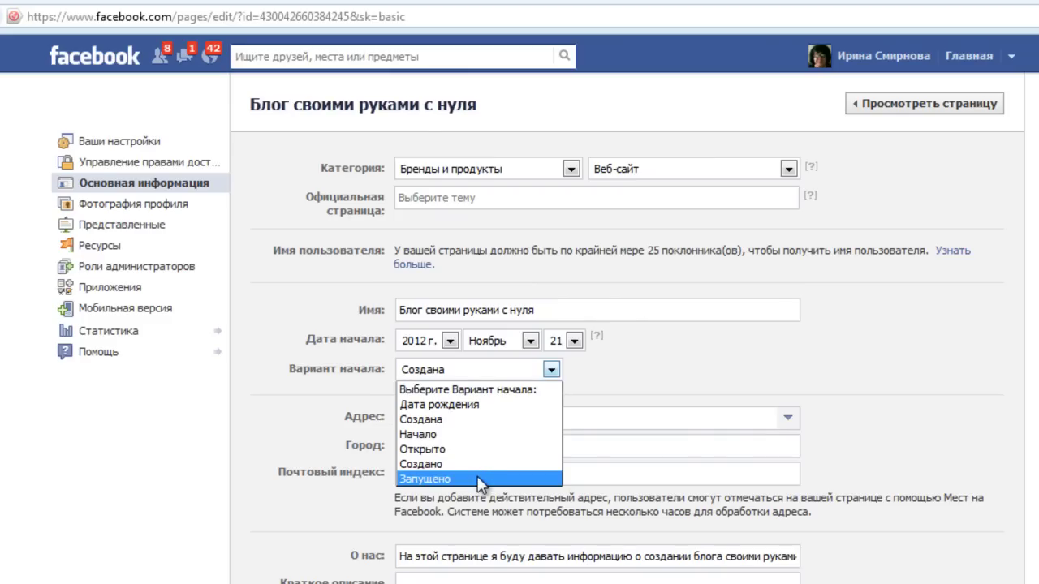
left_click(468, 430)
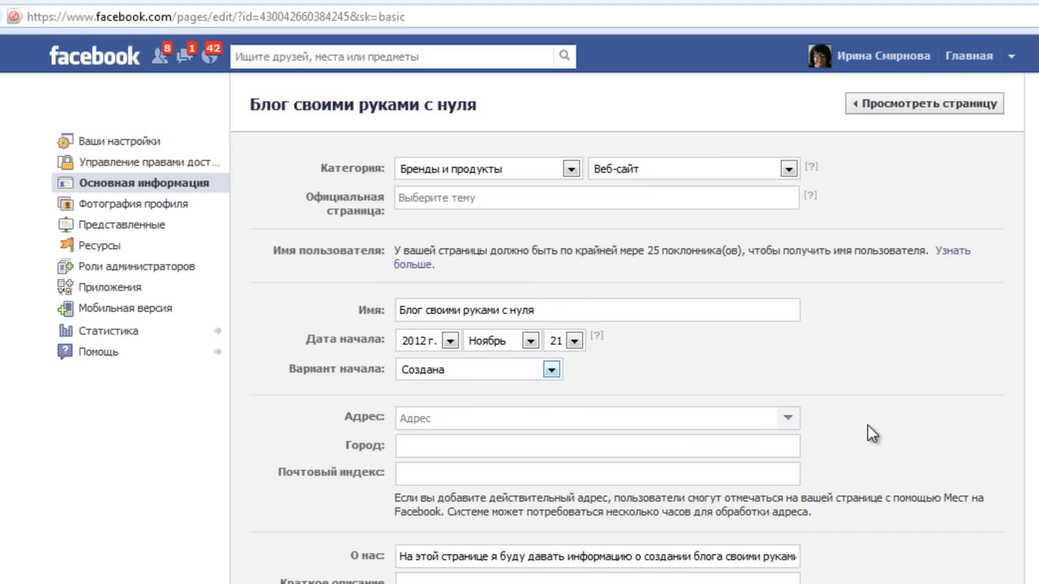
Check the description, contact and website fields of the basic information, then save the changes.
scroll(871, 435, "down", 3)
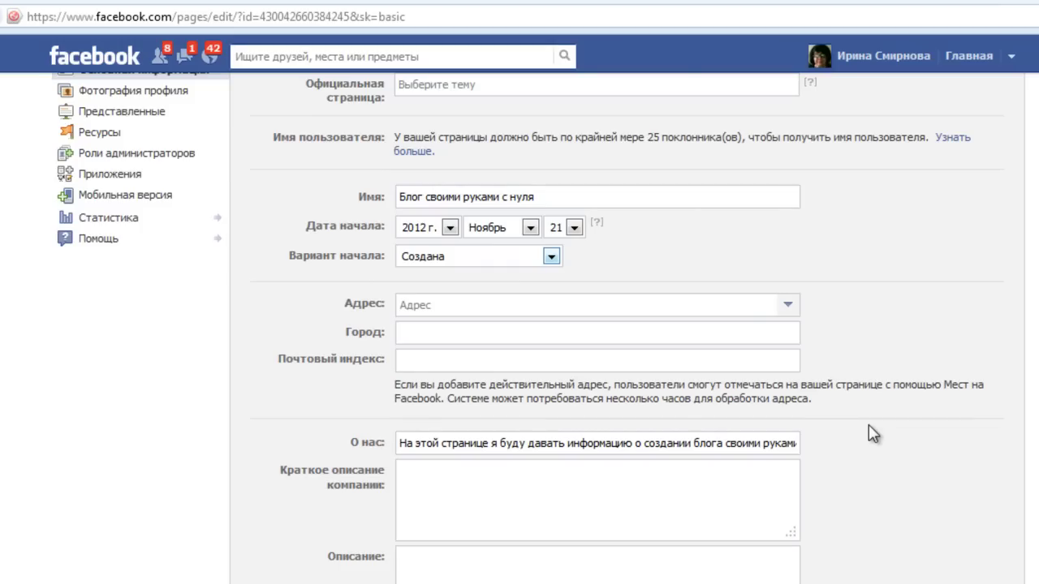
scroll(871, 434, "down", 3)
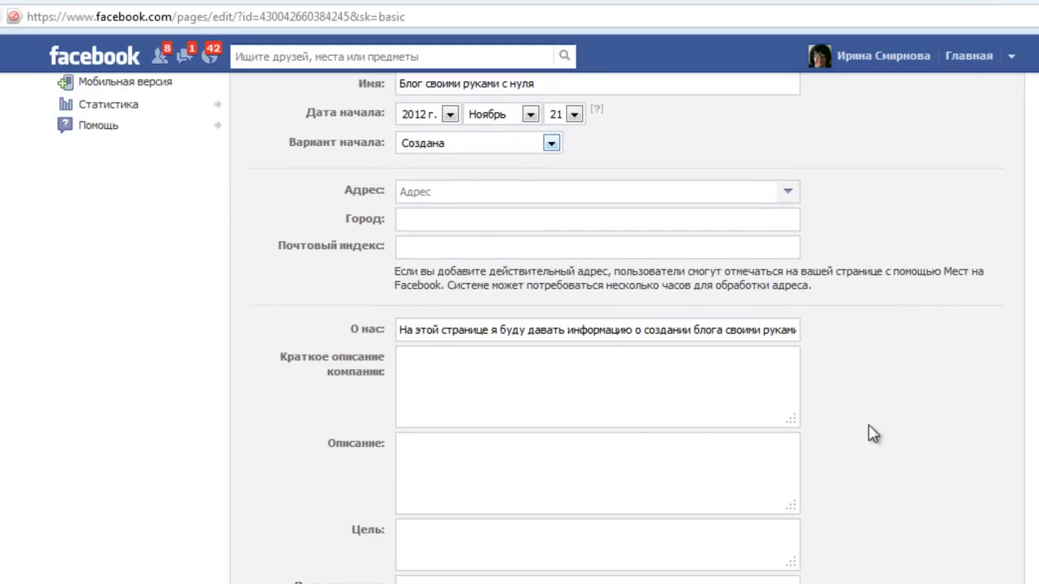
scroll(871, 434, "down", 3)
scroll(872, 435, "down", 3)
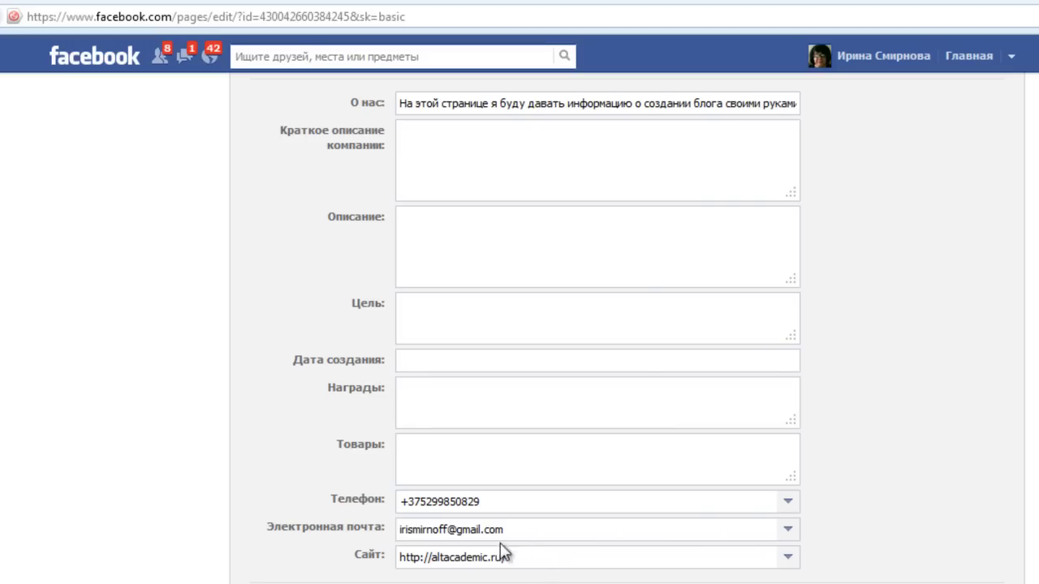
left_click(790, 560)
left_click(791, 560)
scroll(851, 436, "down", 2)
left_click(459, 548)
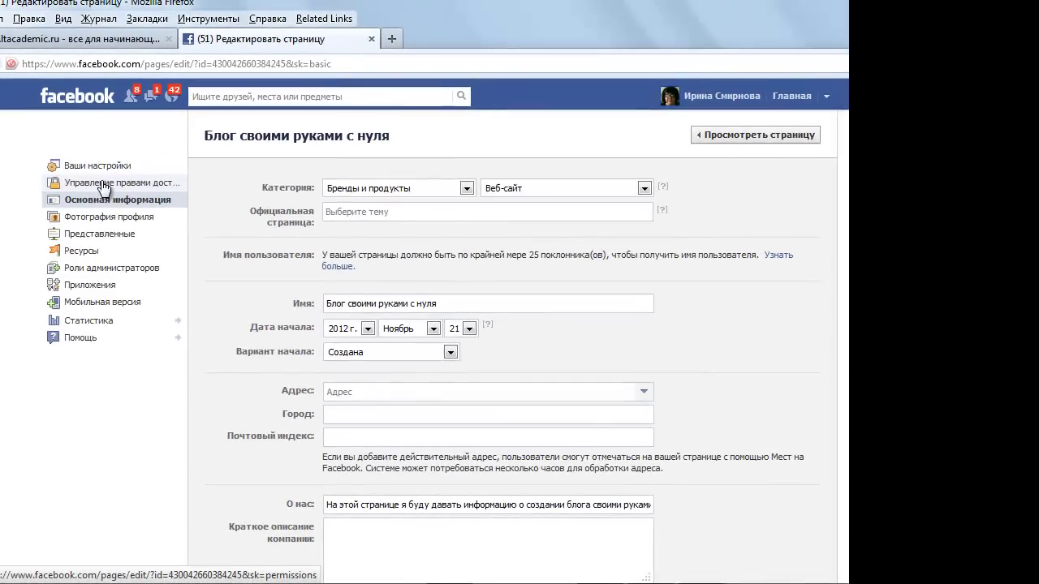
Open the page's permission management settings and review the country, age, posting, visibility, blocklist and page deletion options.
left_click(104, 186)
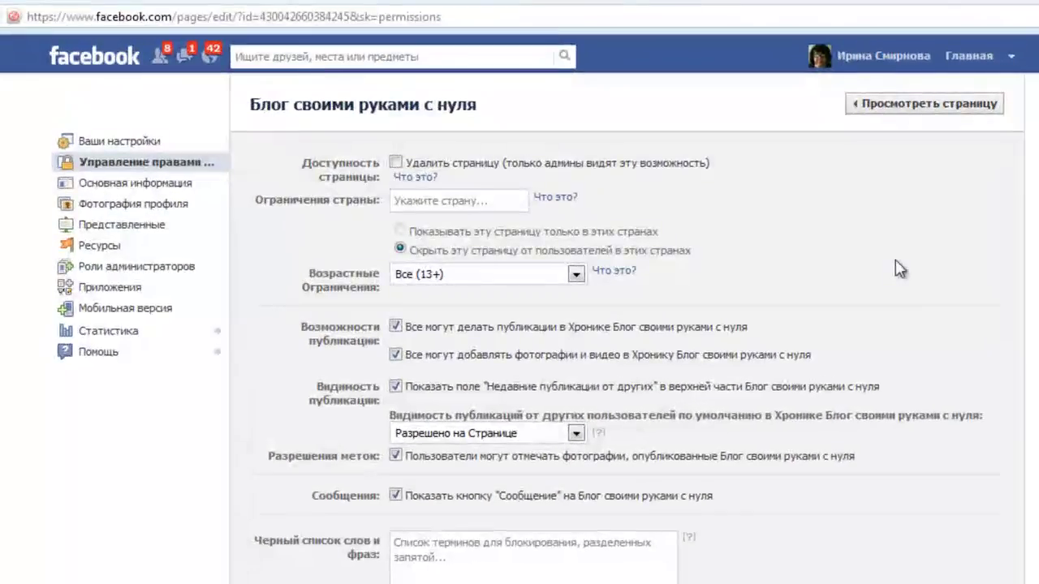
scroll(899, 269, "down", 3)
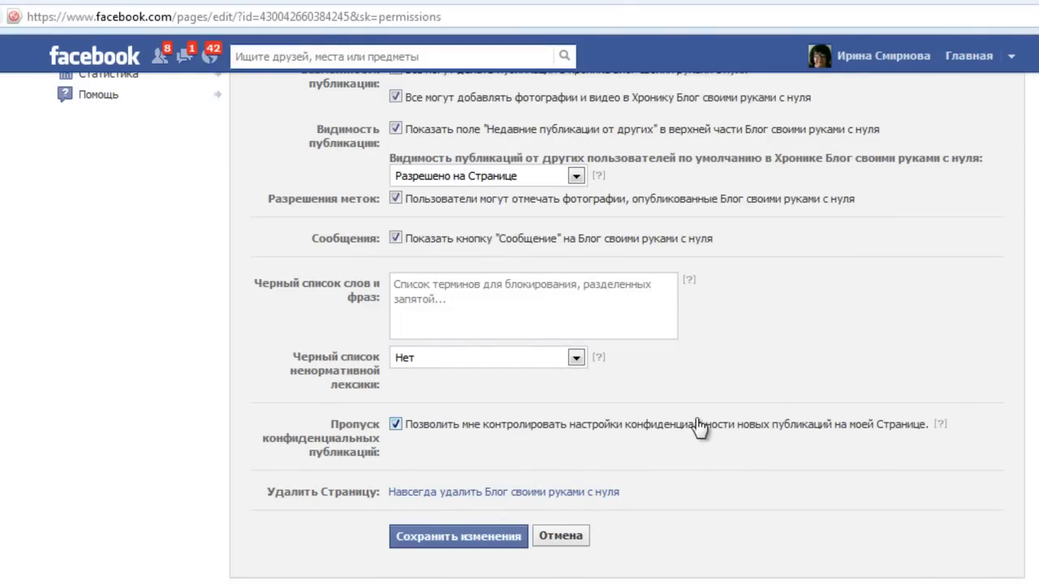
scroll(781, 381, "up", 5)
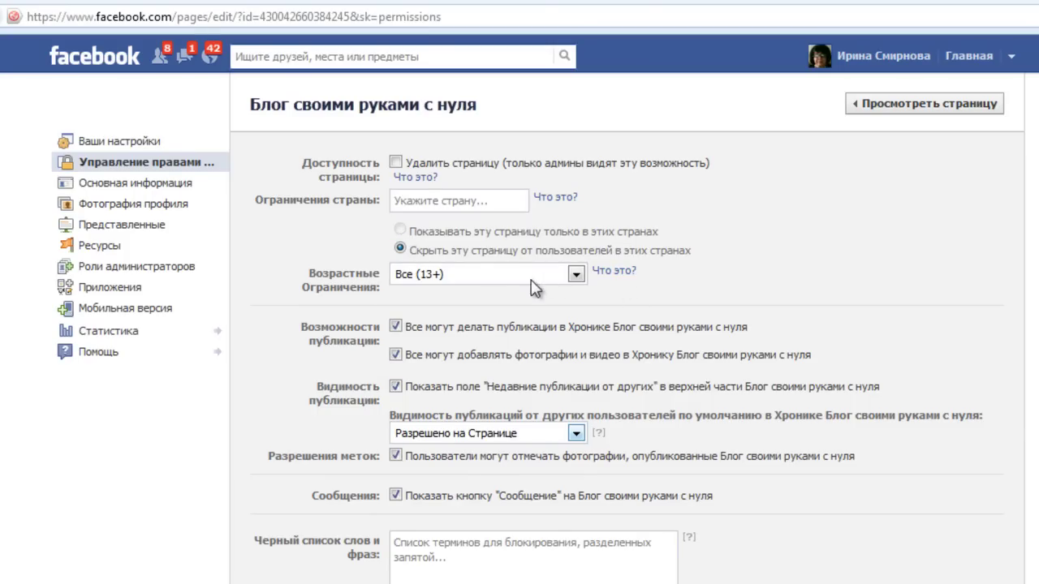
scroll(874, 269, "down", 3)
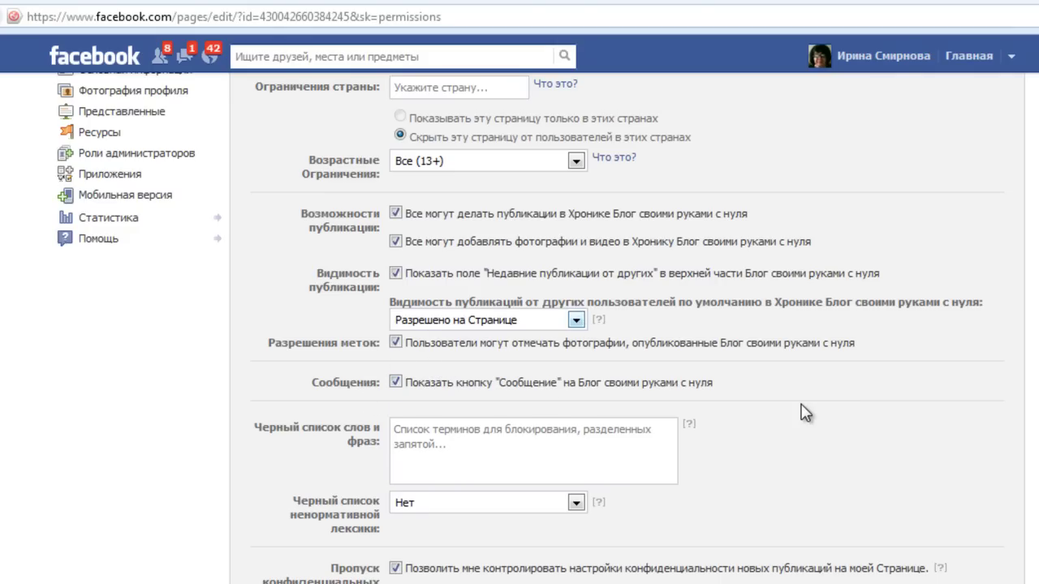
scroll(803, 406, "down", 3)
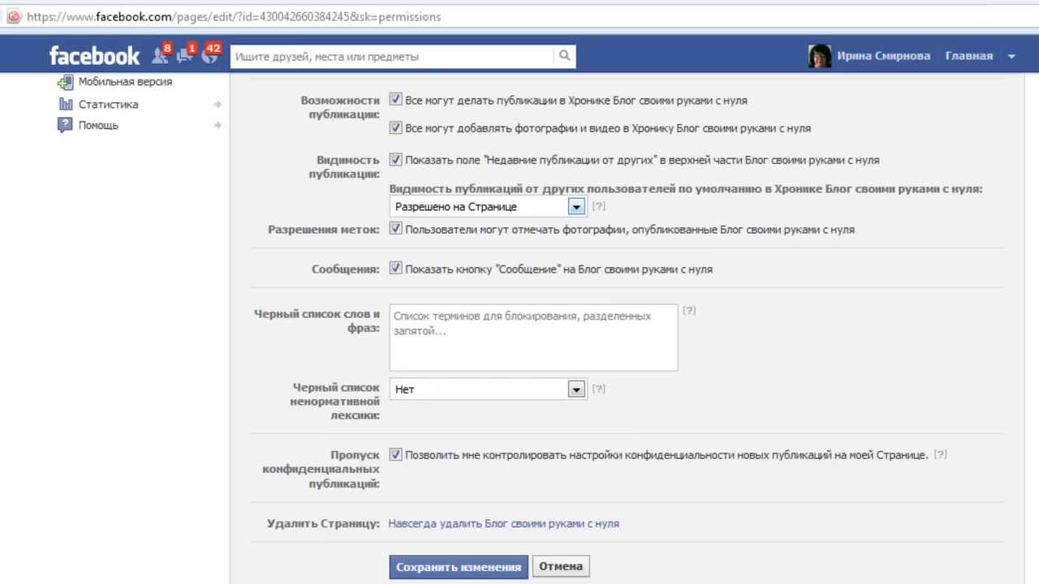
scroll(657, 406, "up", 3)
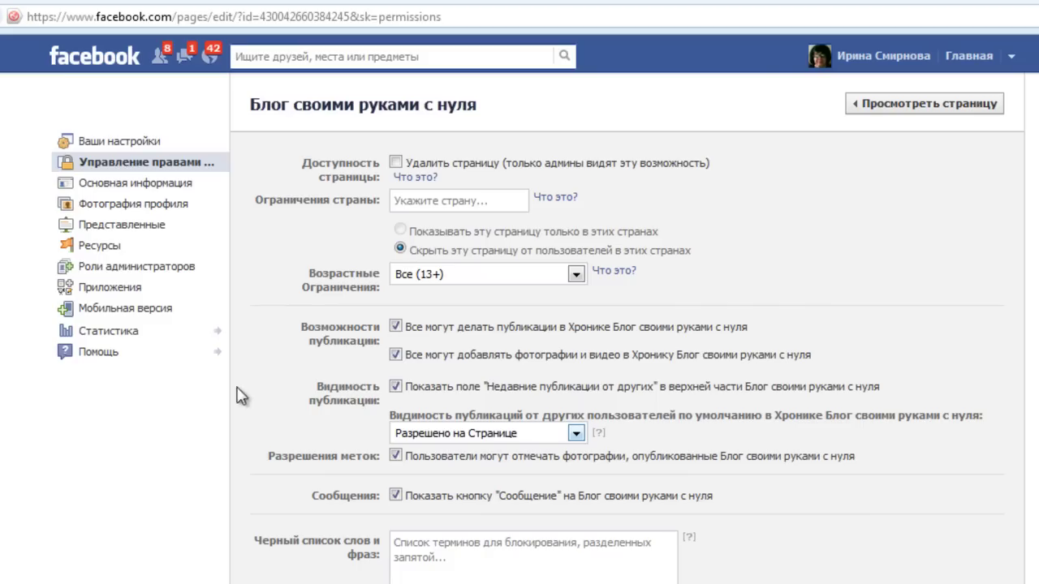
Browse the help topics on managing a page, then return to the permission settings.
left_click(94, 352)
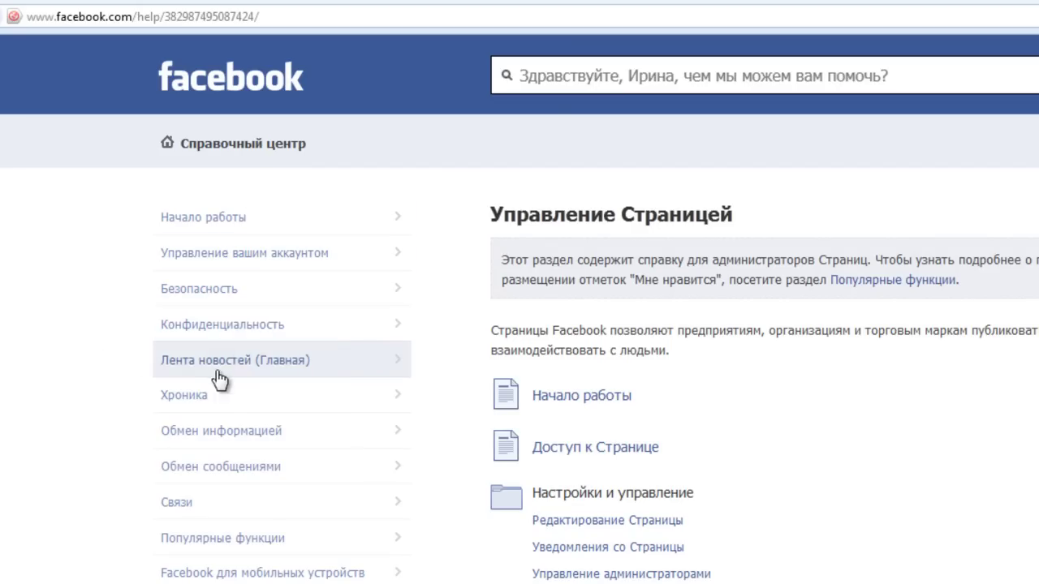
scroll(452, 321, "down", 3)
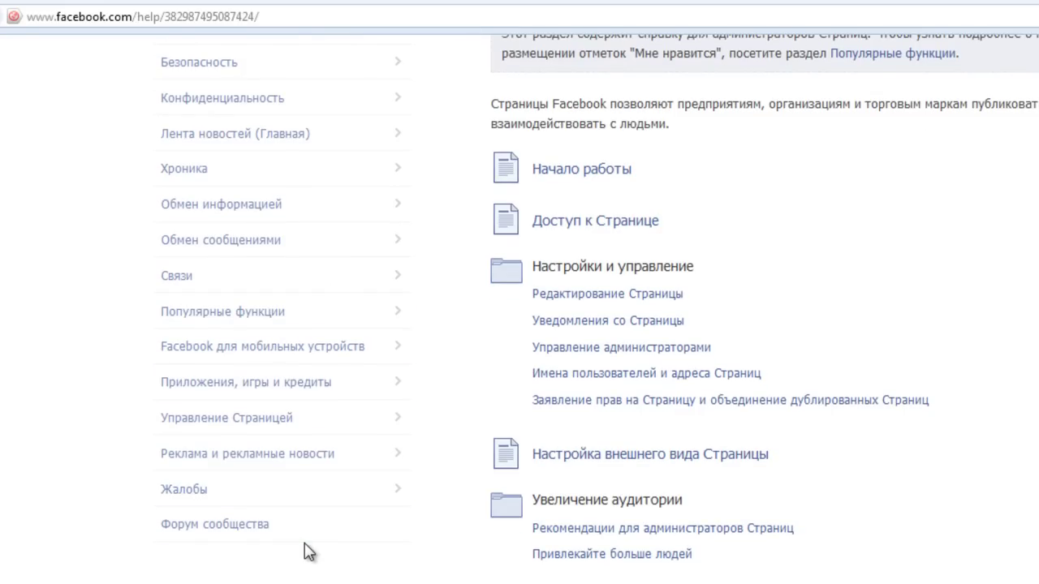
scroll(469, 281, "down", 3)
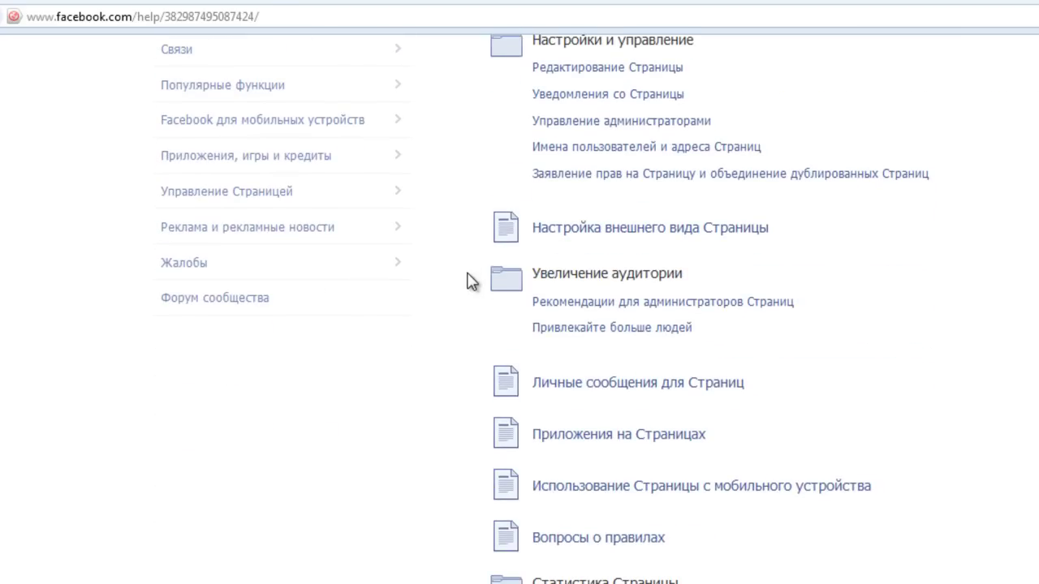
scroll(471, 281, "up", 4)
scroll(468, 280, "up", 2)
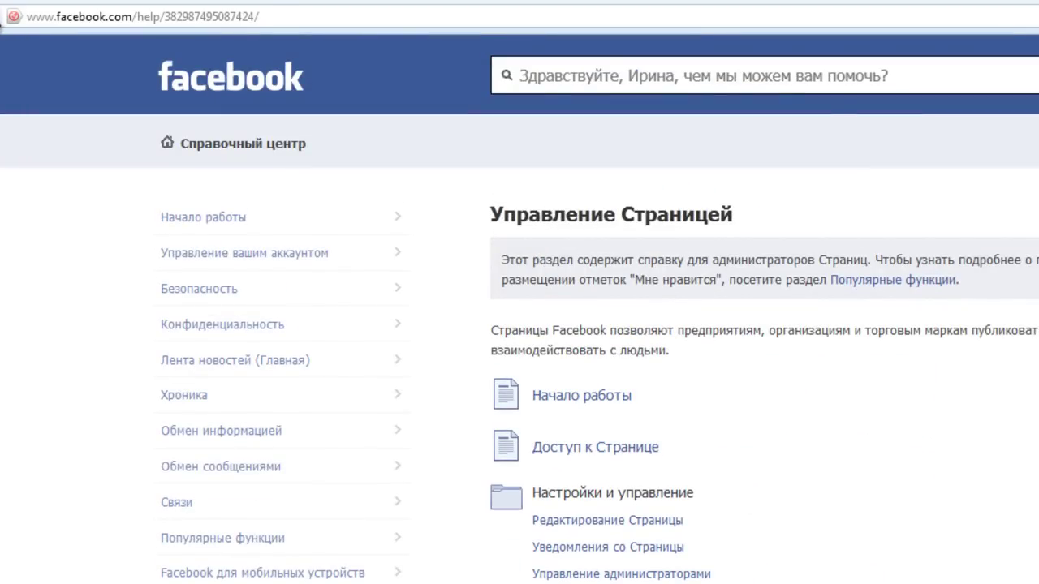
left_click(3, 24)
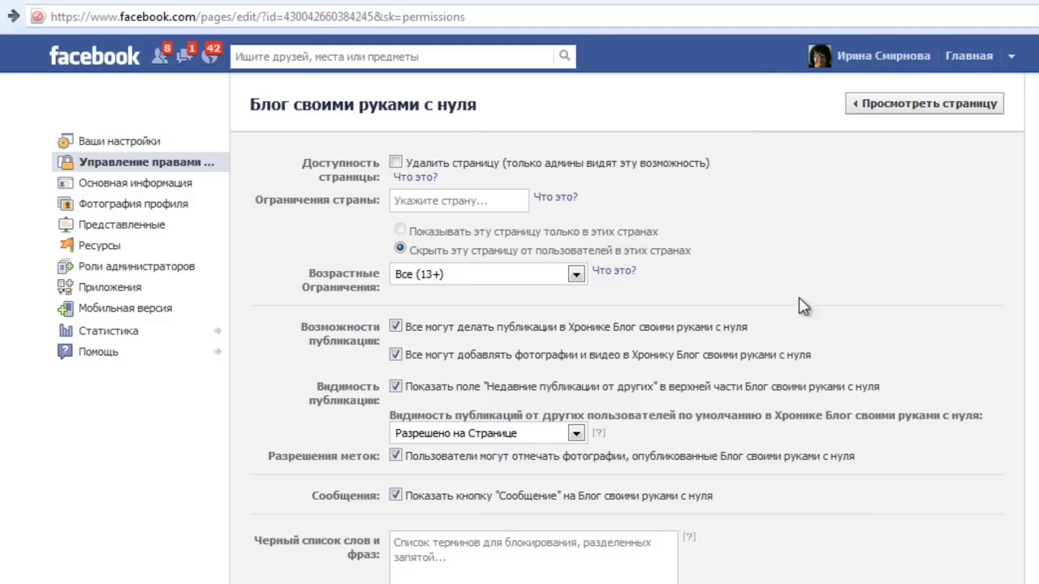
Recheck the permission settings, then view the page itself and examine its cover image and profile picture.
scroll(971, 309, "down", 3)
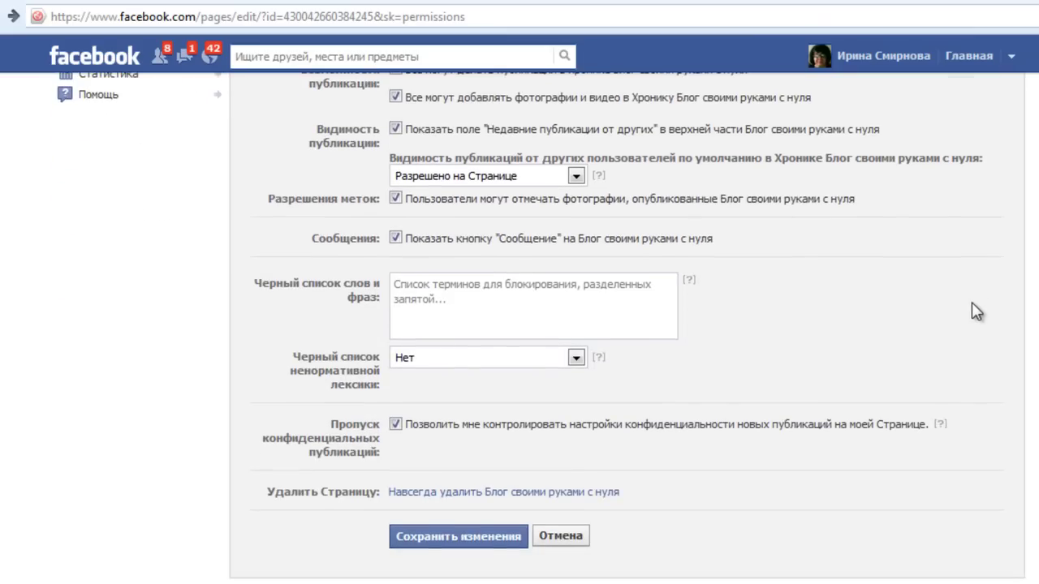
scroll(971, 302, "up", 3)
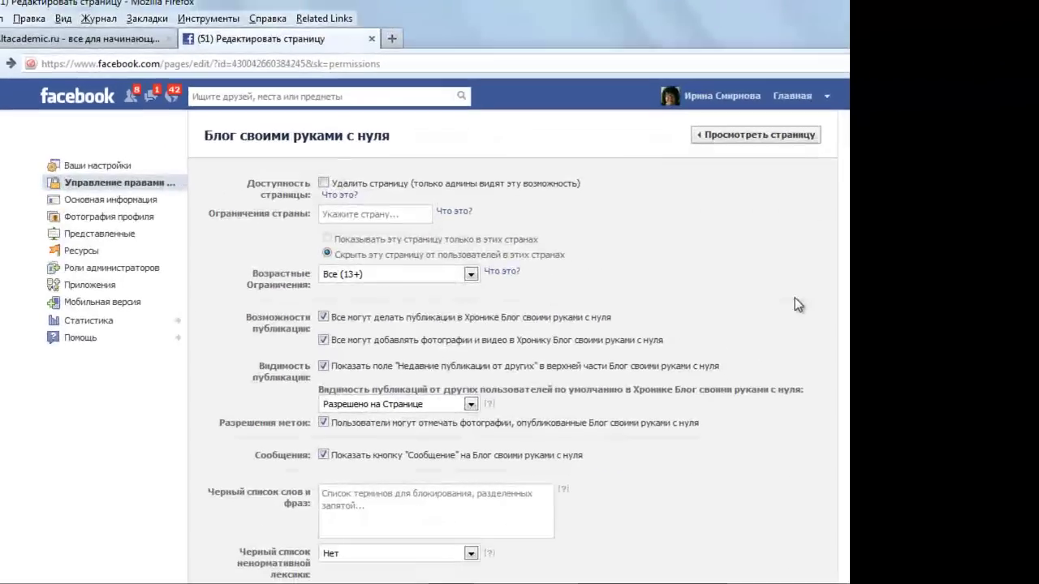
left_click(777, 142)
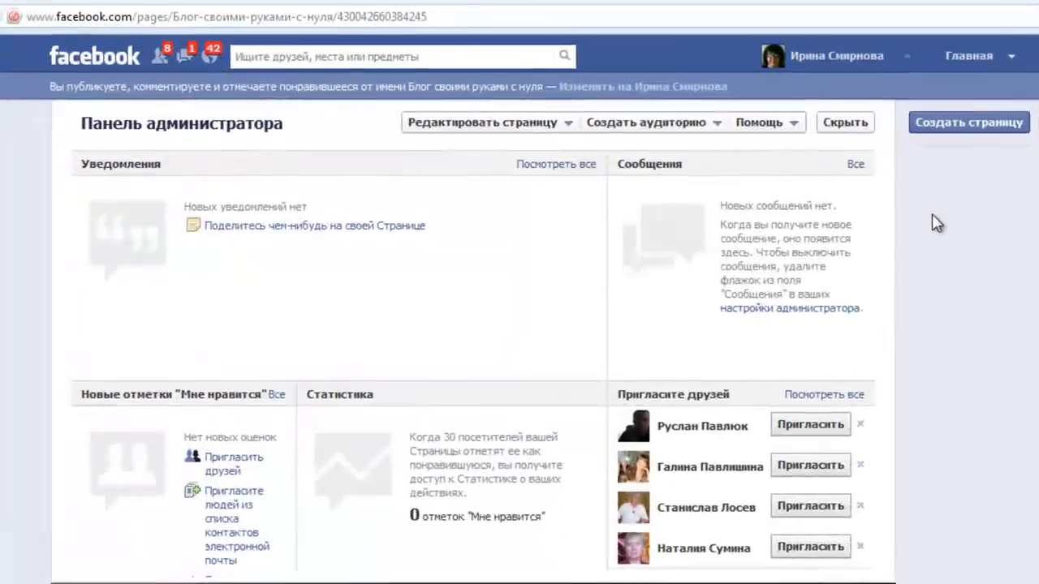
scroll(935, 223, "down", 4)
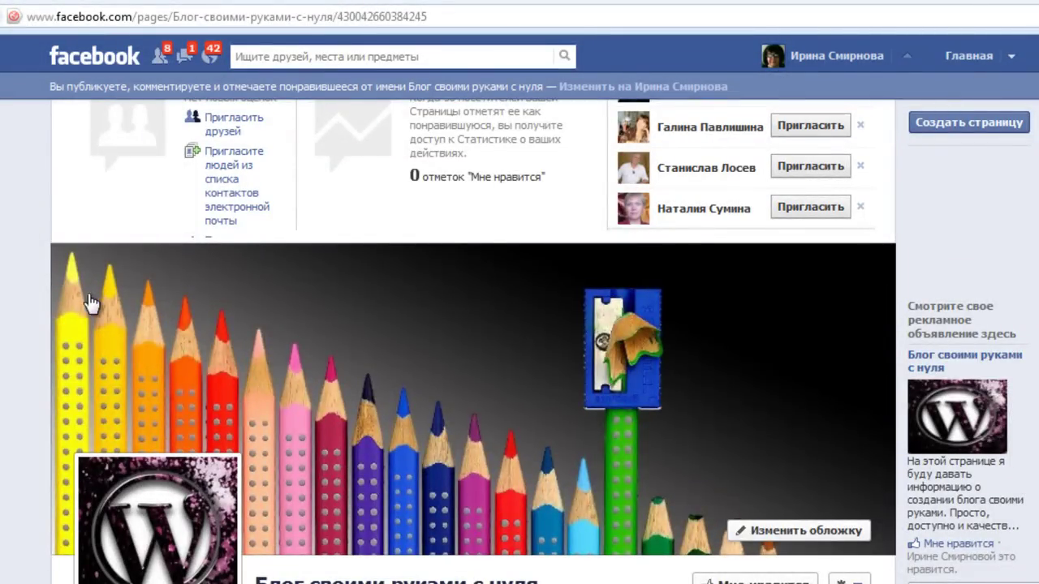
mouse_move(55, 501)
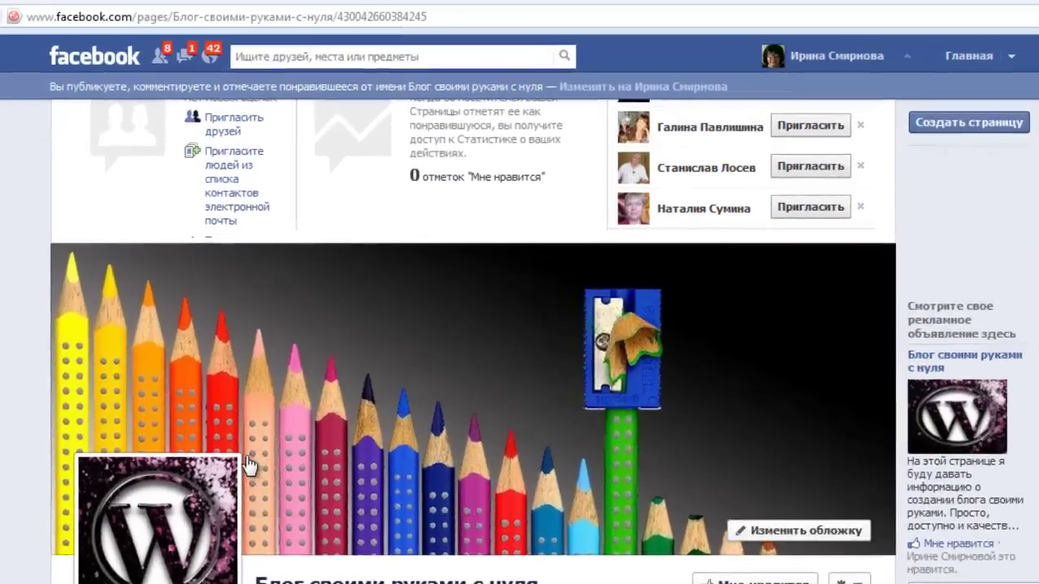
scroll(208, 432, "down", 1)
scroll(253, 466, "down", 1)
mouse_move(239, 447)
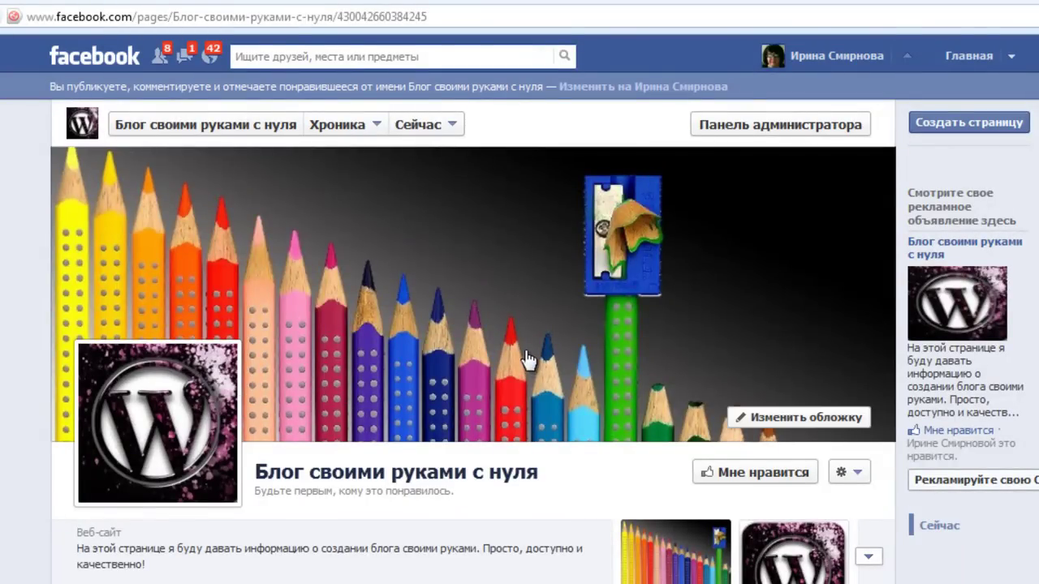
Reopen the page's basic information for editing from its admin panel.
scroll(528, 362, "up", 4)
scroll(529, 355, "up", 3)
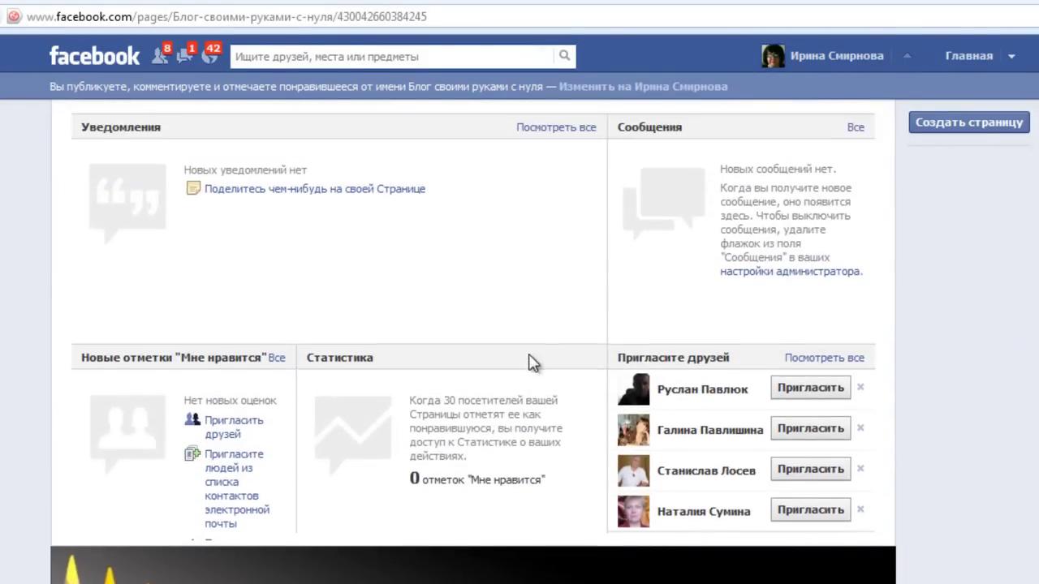
left_click(527, 128)
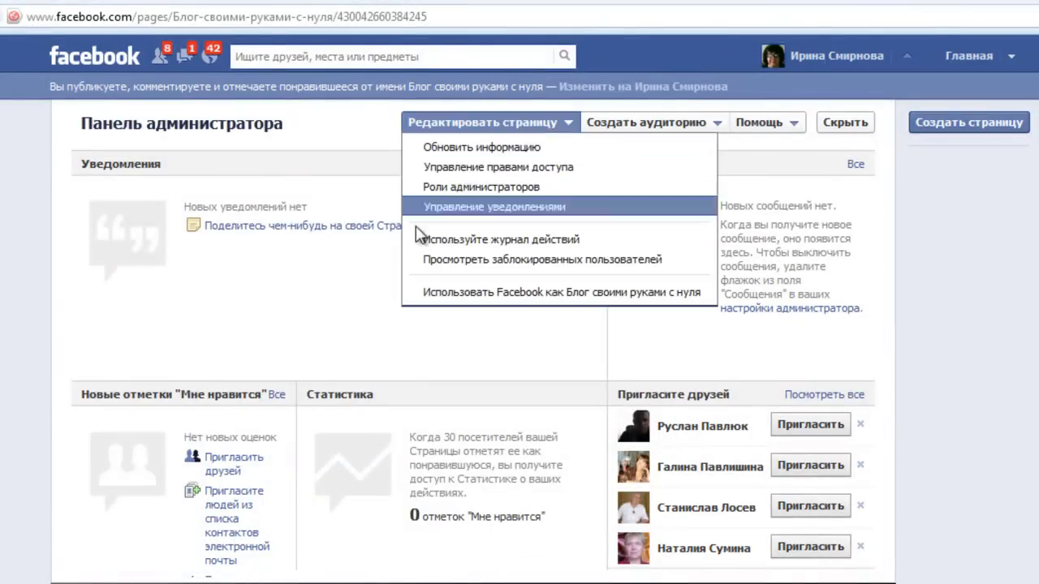
left_click(470, 147)
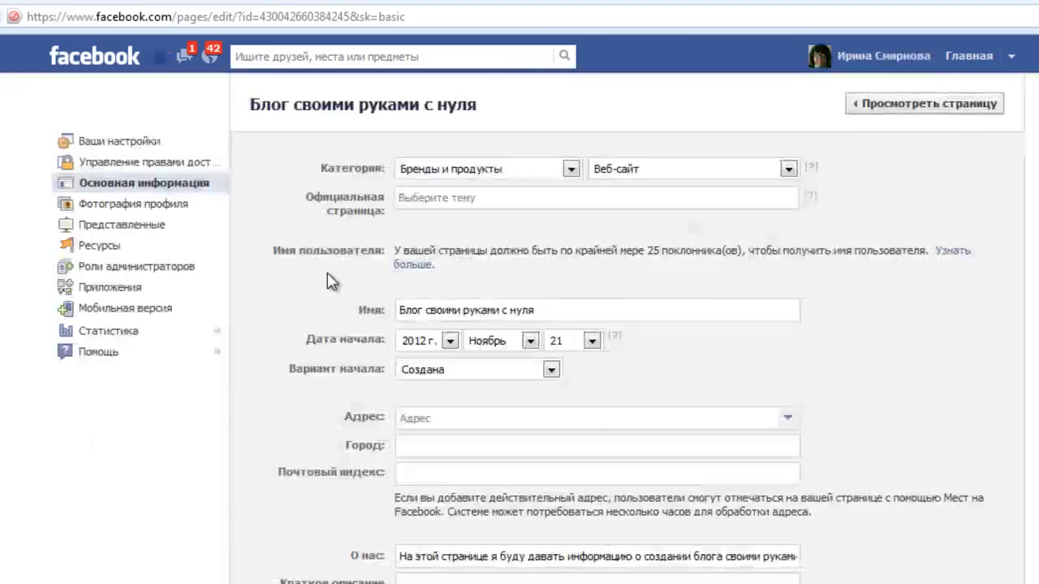